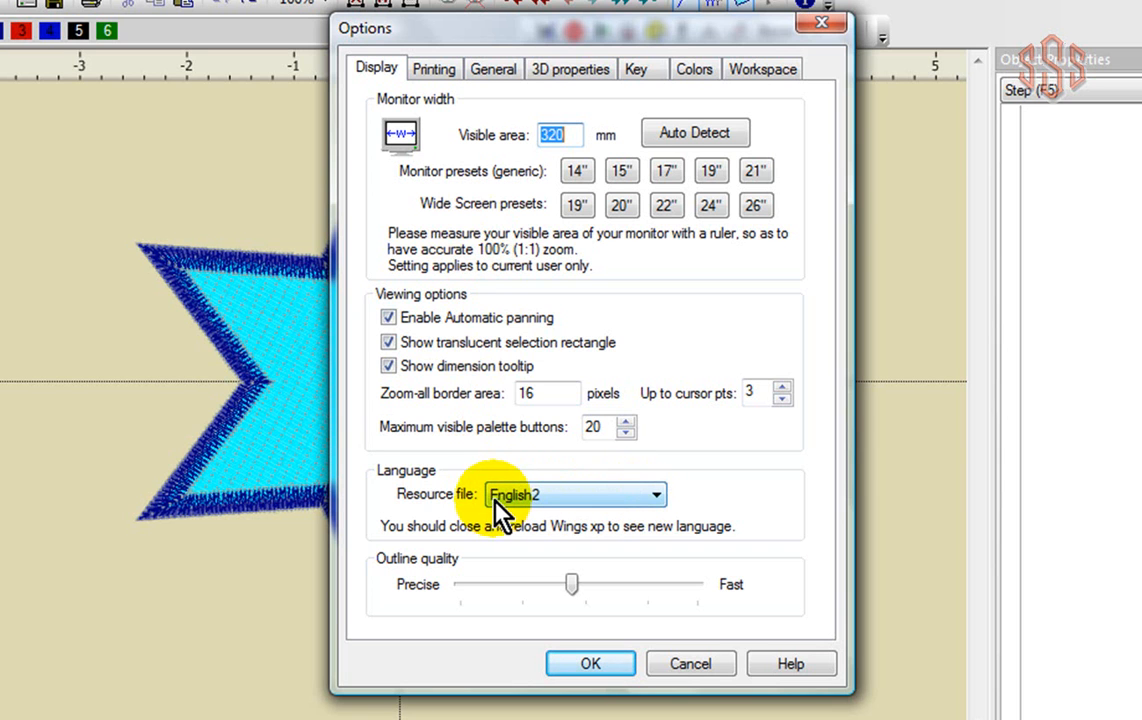
# - Check the available language resource files in the display options and review the printing options
pyautogui.click(656, 500)
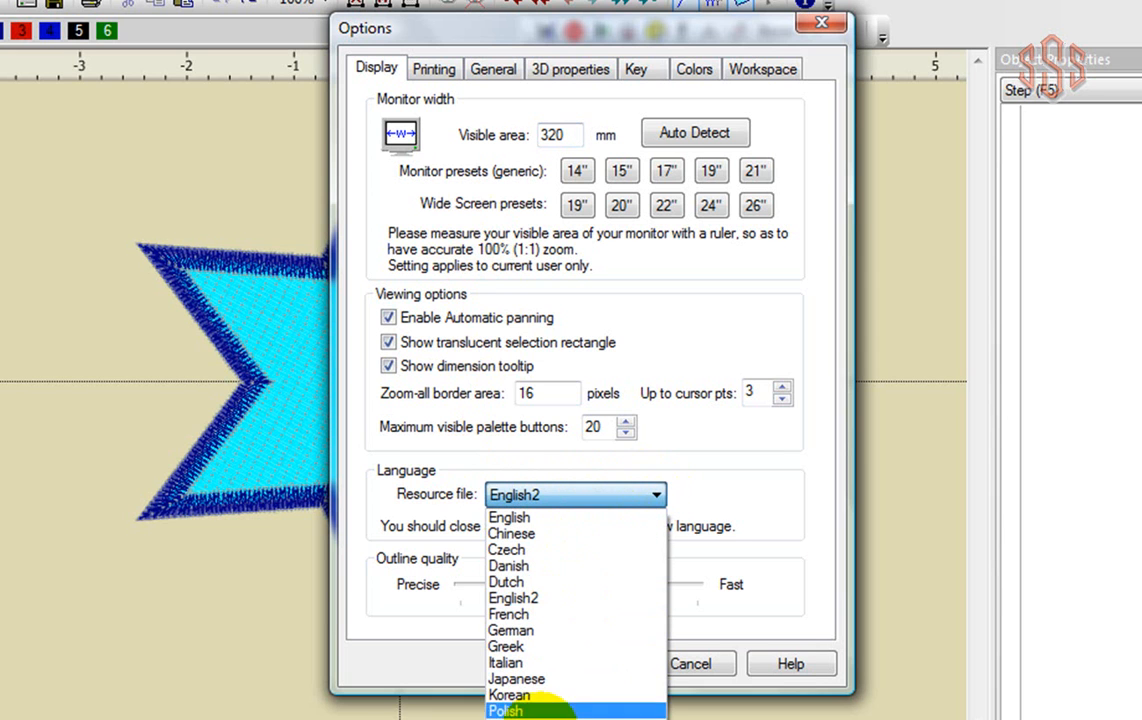
pyautogui.click(748, 470)
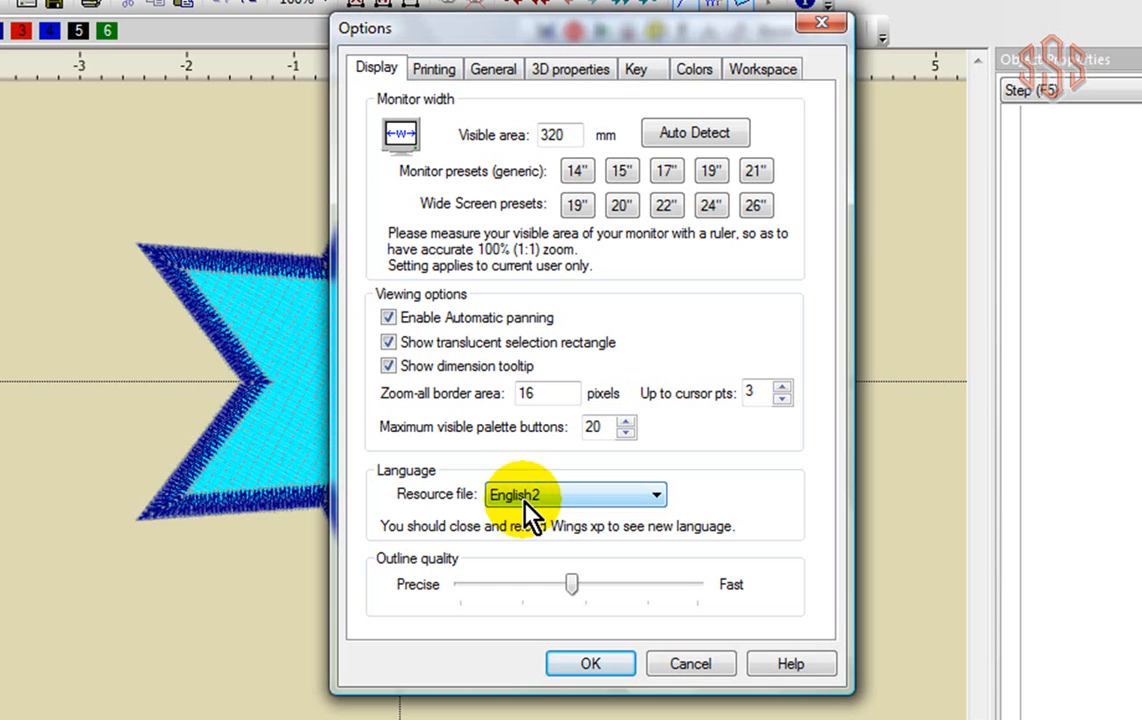
pyautogui.click(434, 70)
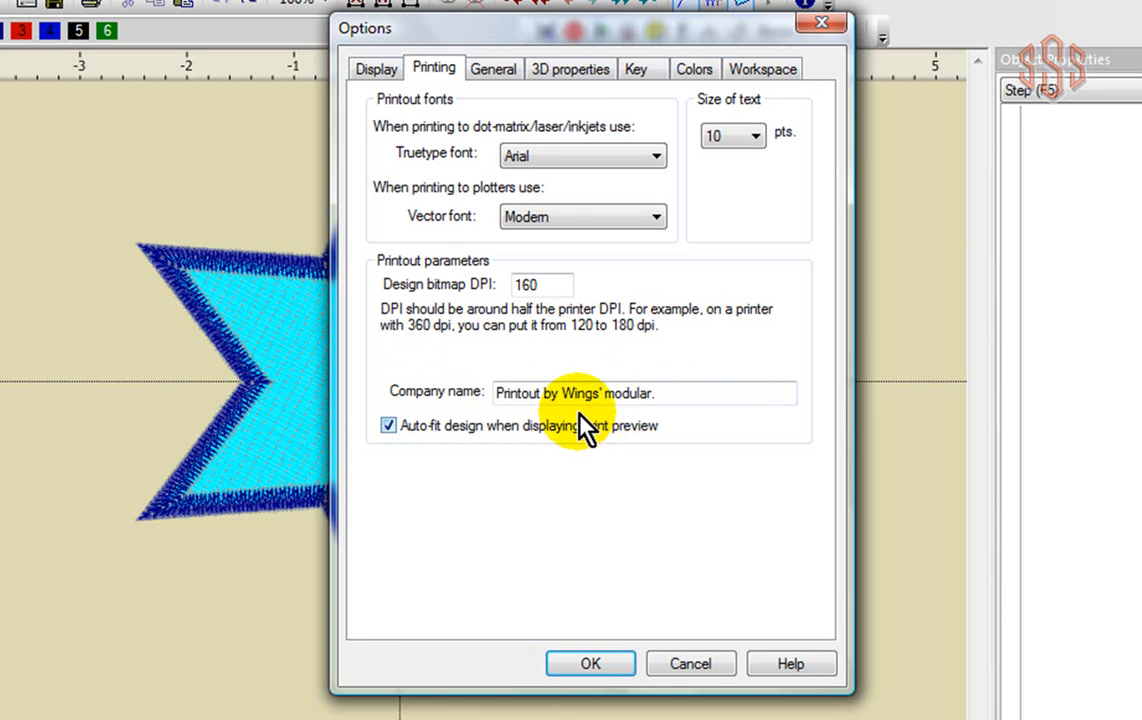
# - Set the 3.5" embroidery floppy disk to None in the general options
pyautogui.click(489, 72)
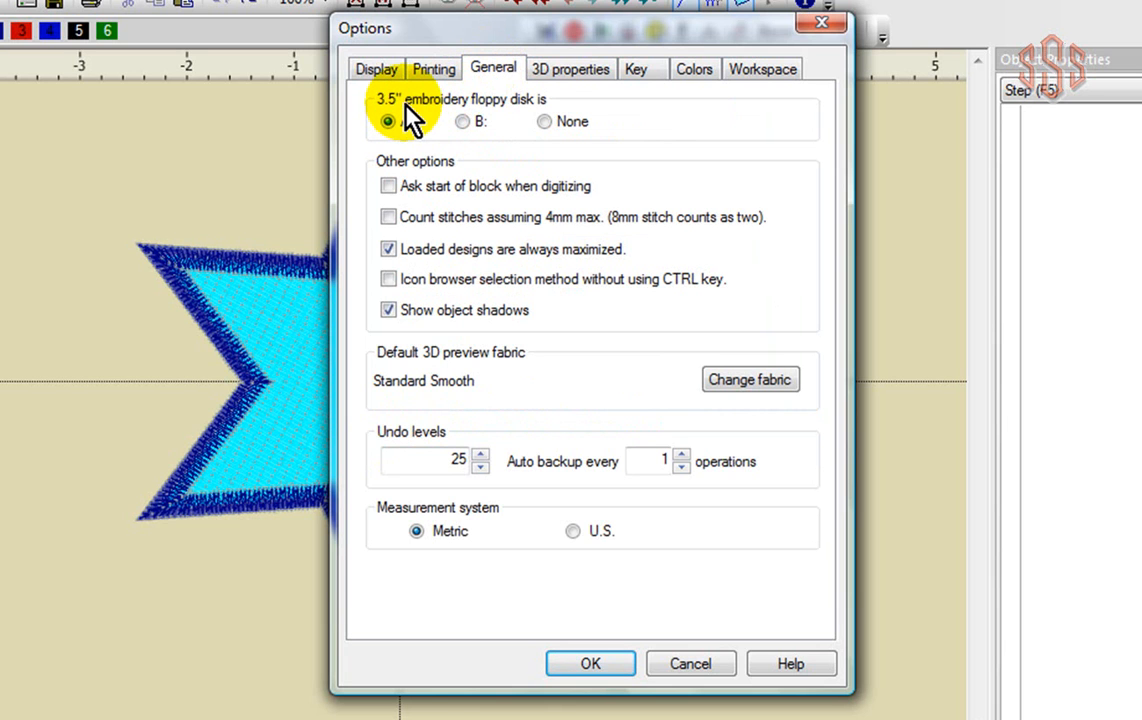
pyautogui.click(544, 121)
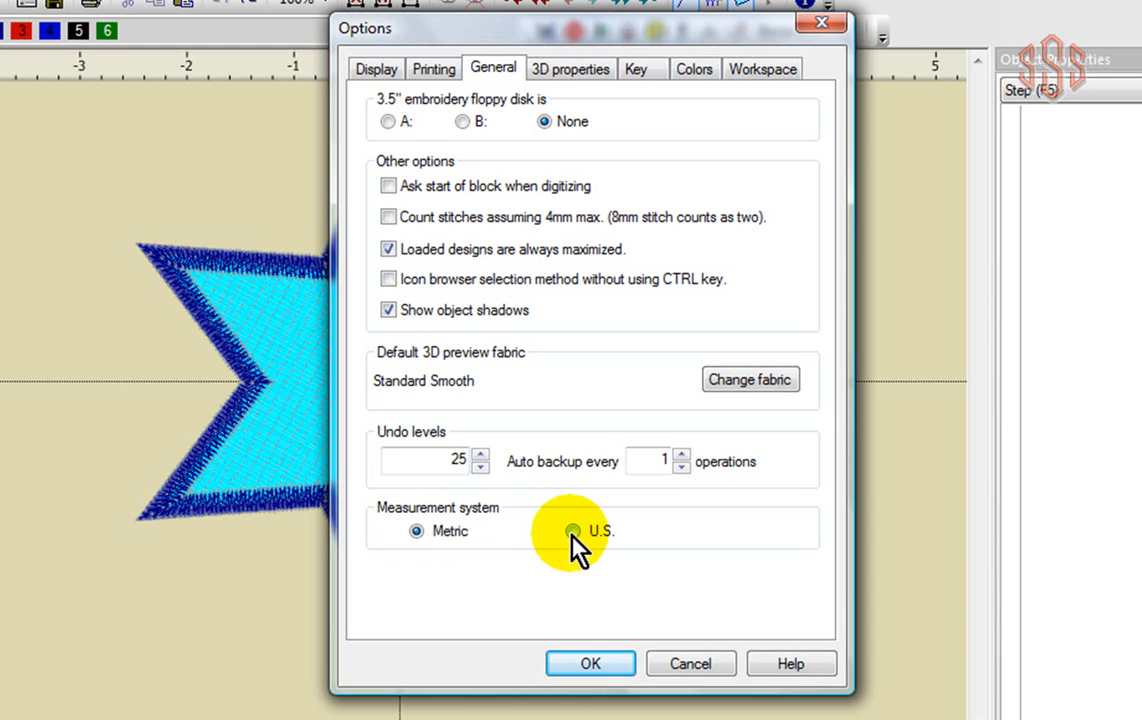
# - Review the 3D driver and quality settings, and the full list of requested program options for the key
pyautogui.click(566, 85)
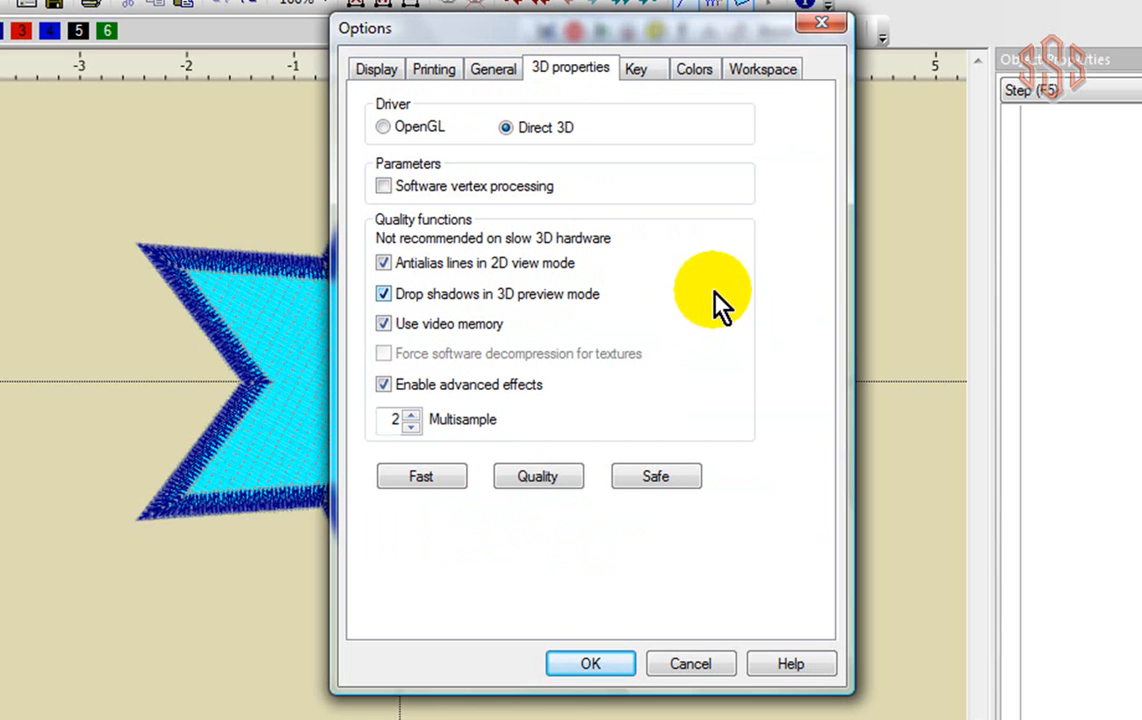
pyautogui.click(549, 138)
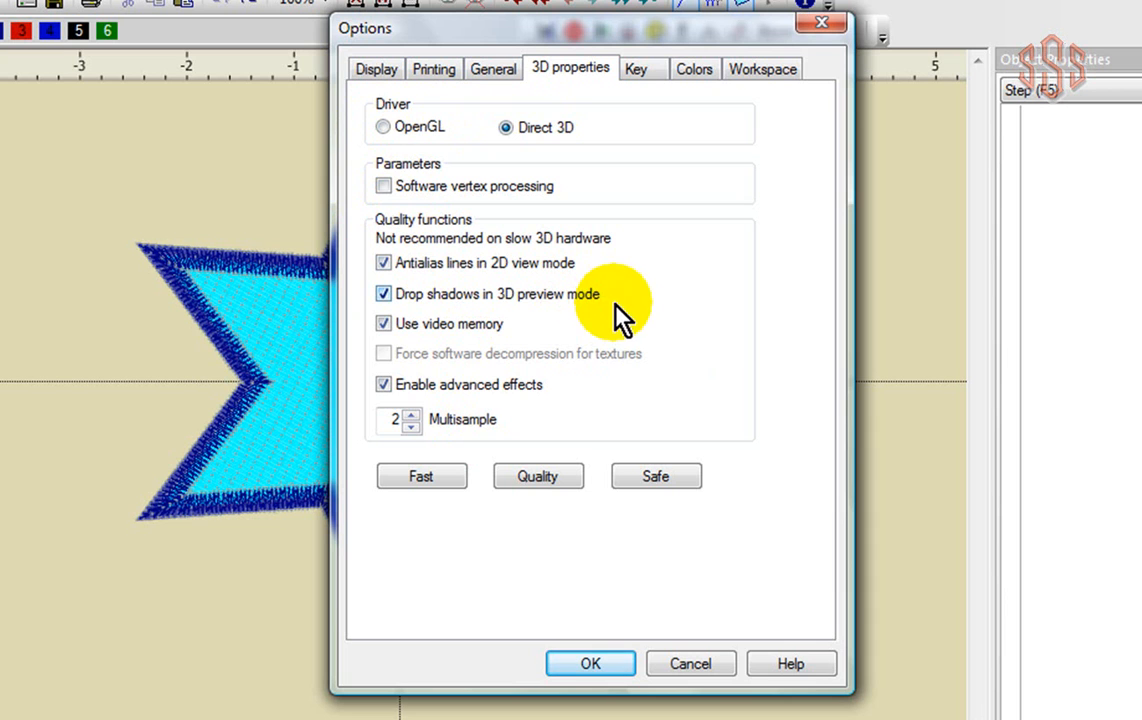
pyautogui.click(643, 74)
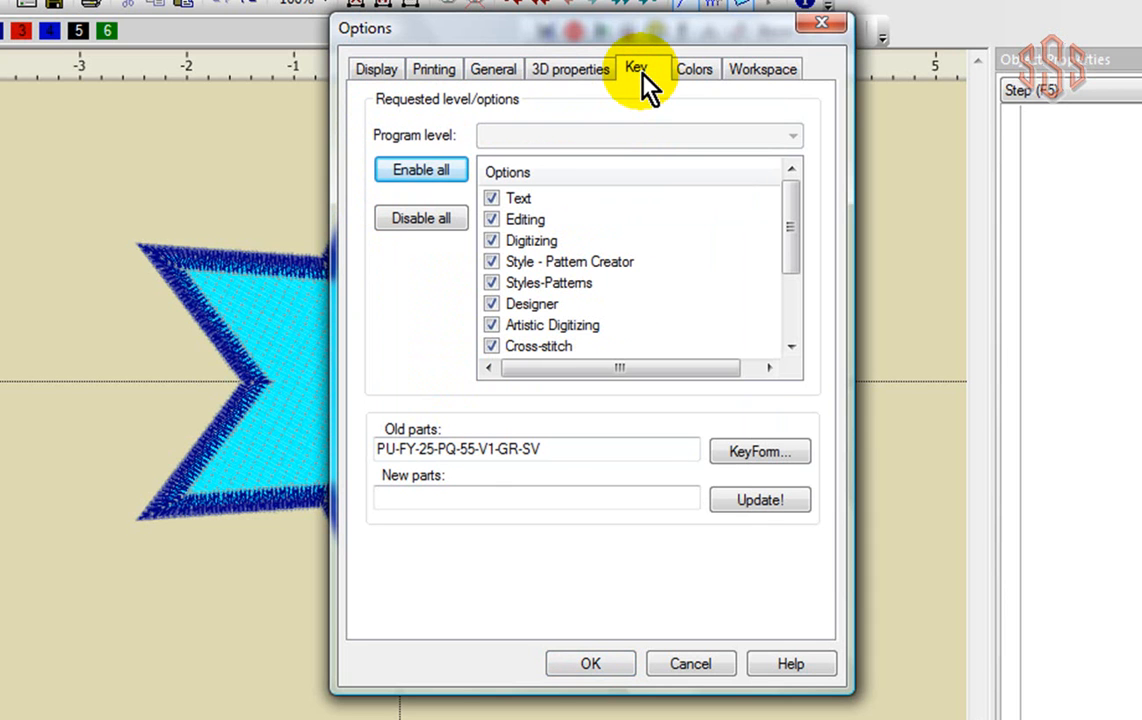
pyautogui.moveTo(798, 224); pyautogui.dragTo(797, 305)
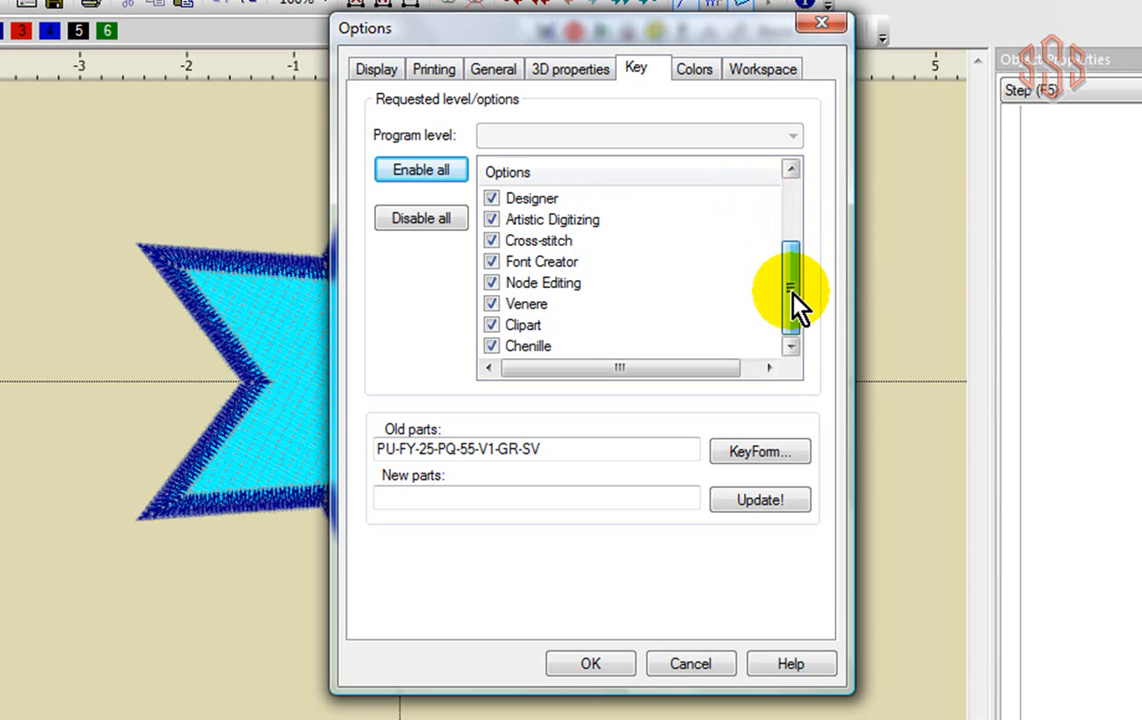
pyautogui.moveTo(794, 297); pyautogui.dragTo(795, 205)
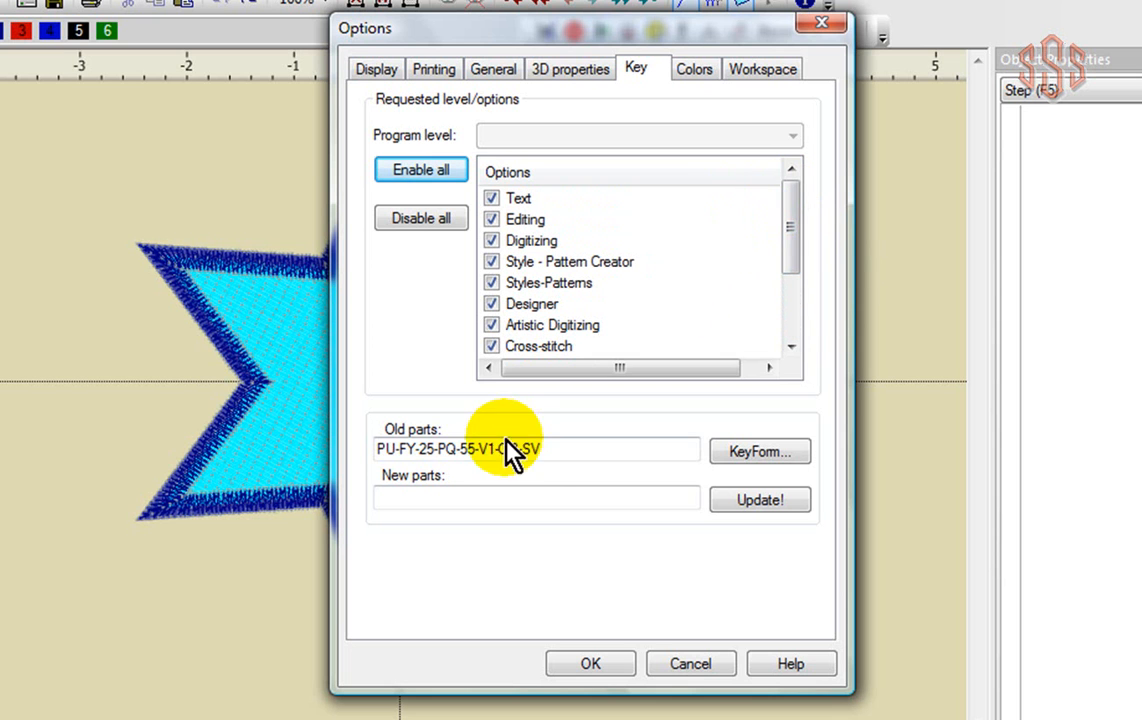
pyautogui.click(385, 452)
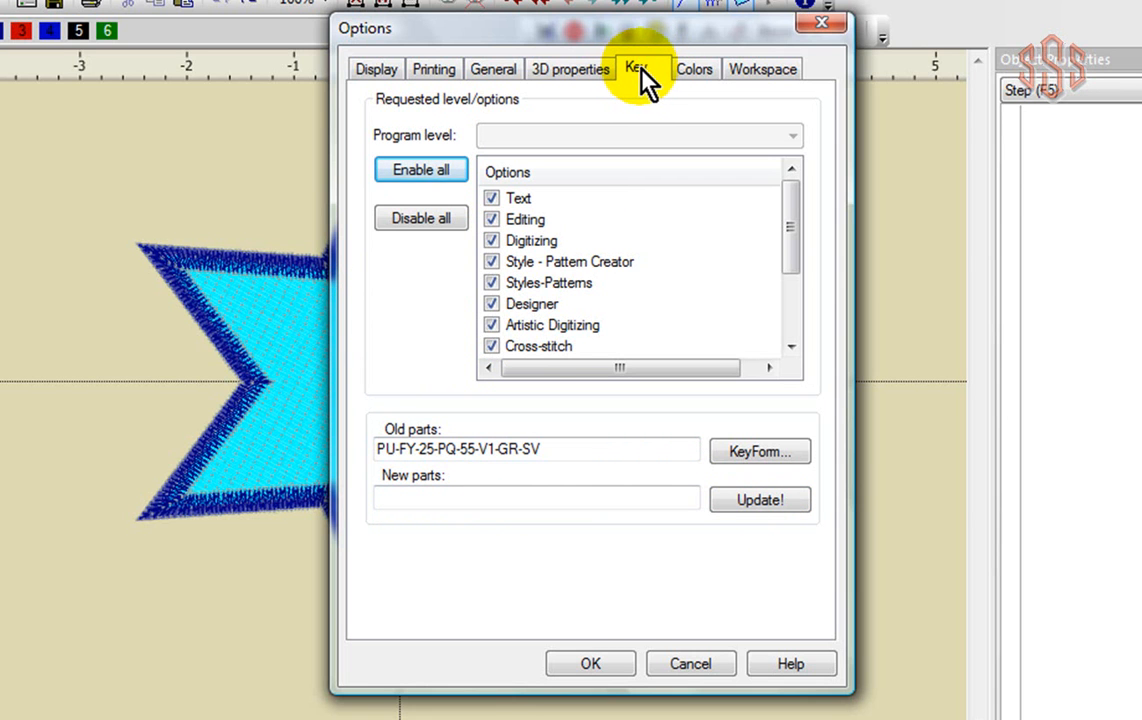
# - Set the Selected outline display color on dark backgrounds to purple
pyautogui.click(697, 70)
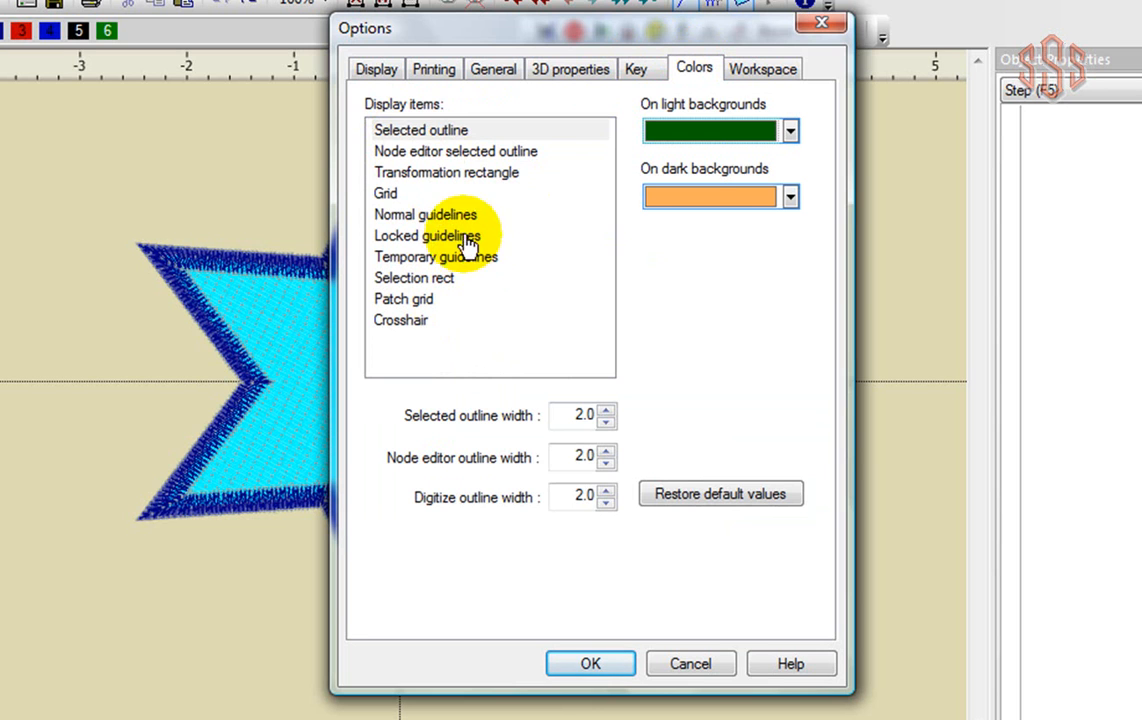
pyautogui.click(405, 136)
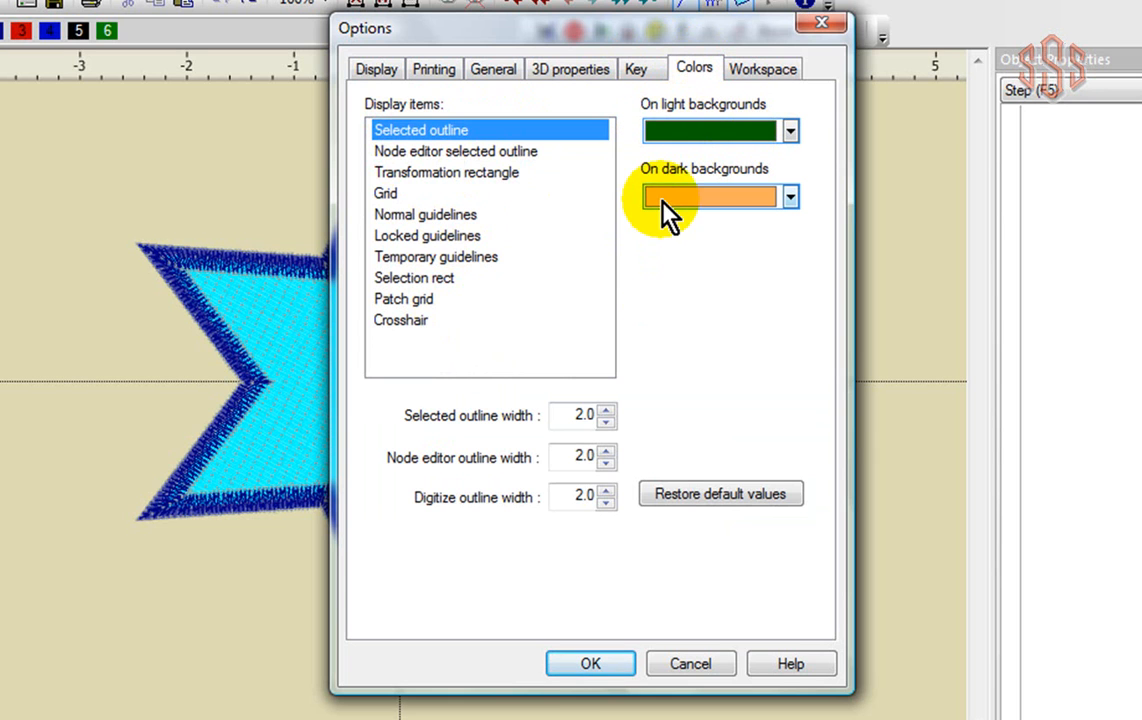
pyautogui.click(790, 197)
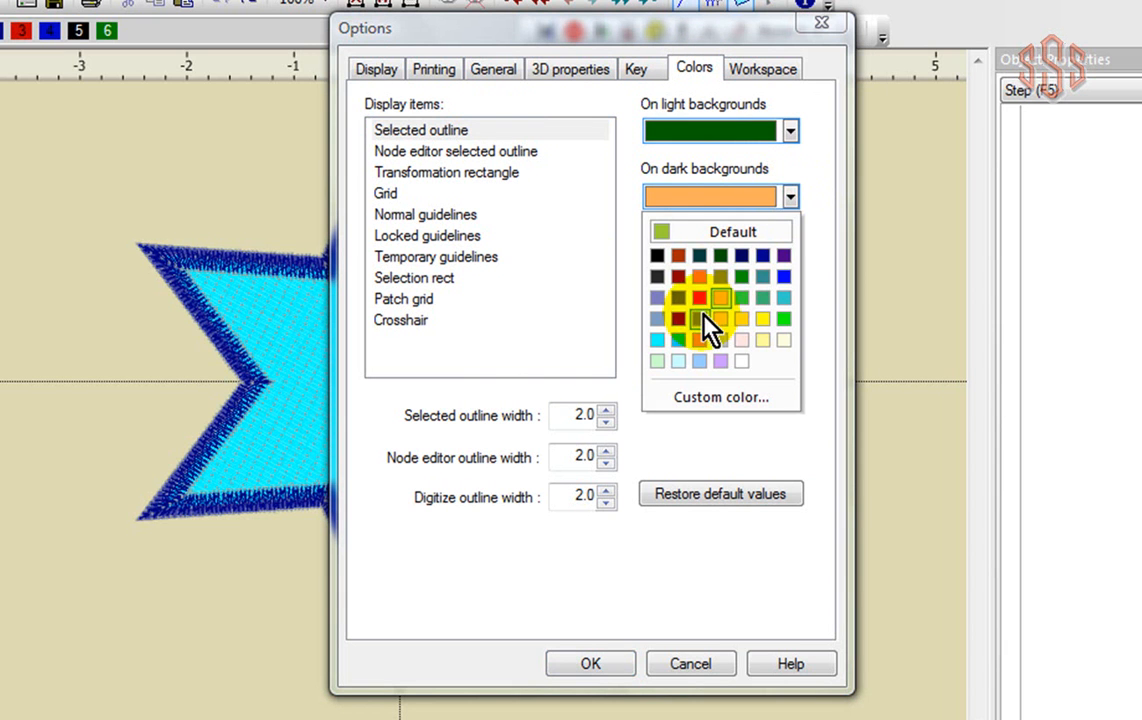
pyautogui.click(677, 320)
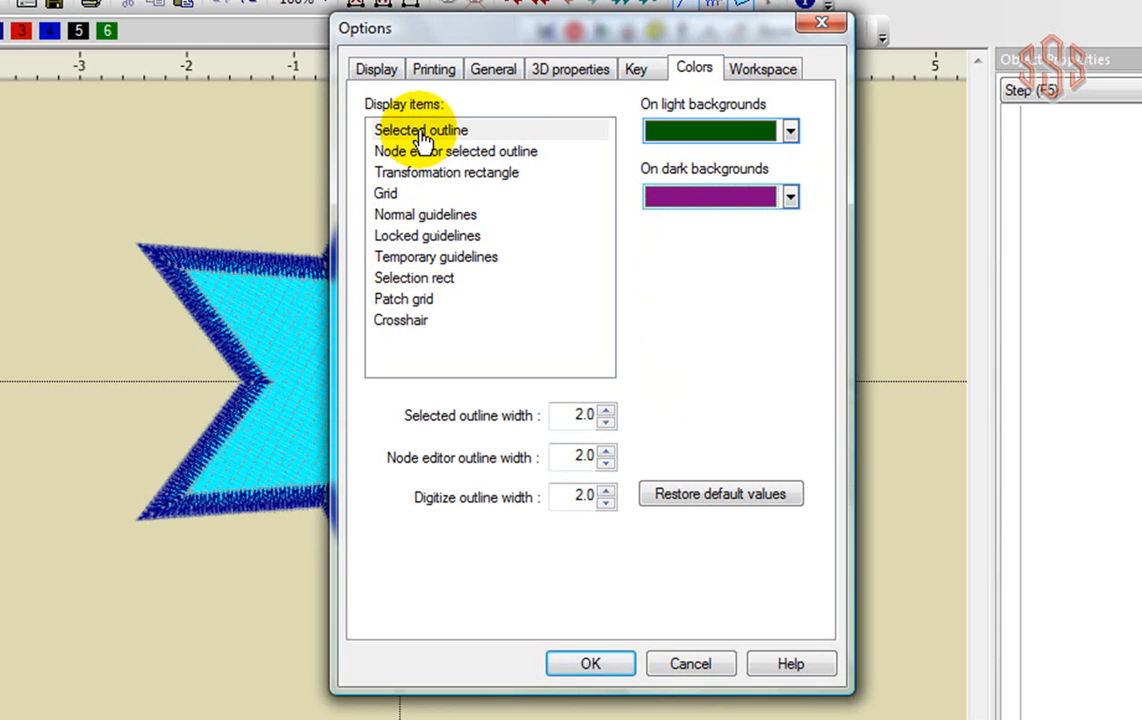
# - Set the Grid display color on dark backgrounds to red
pyautogui.click(386, 196)
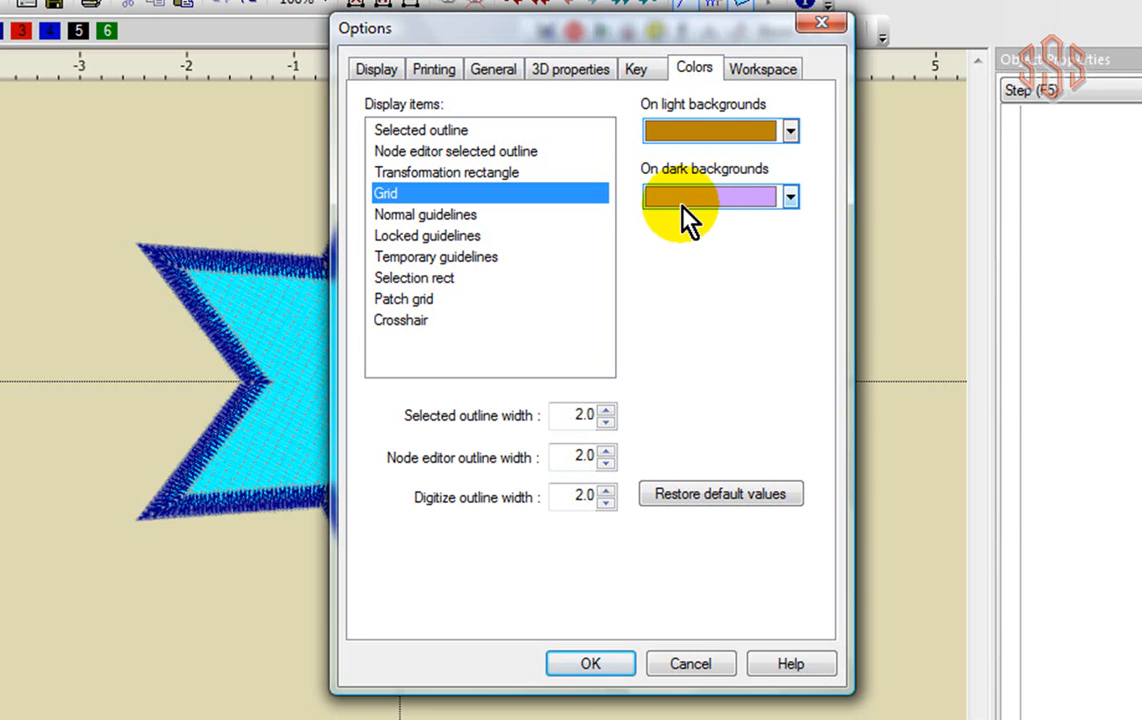
pyautogui.click(790, 197)
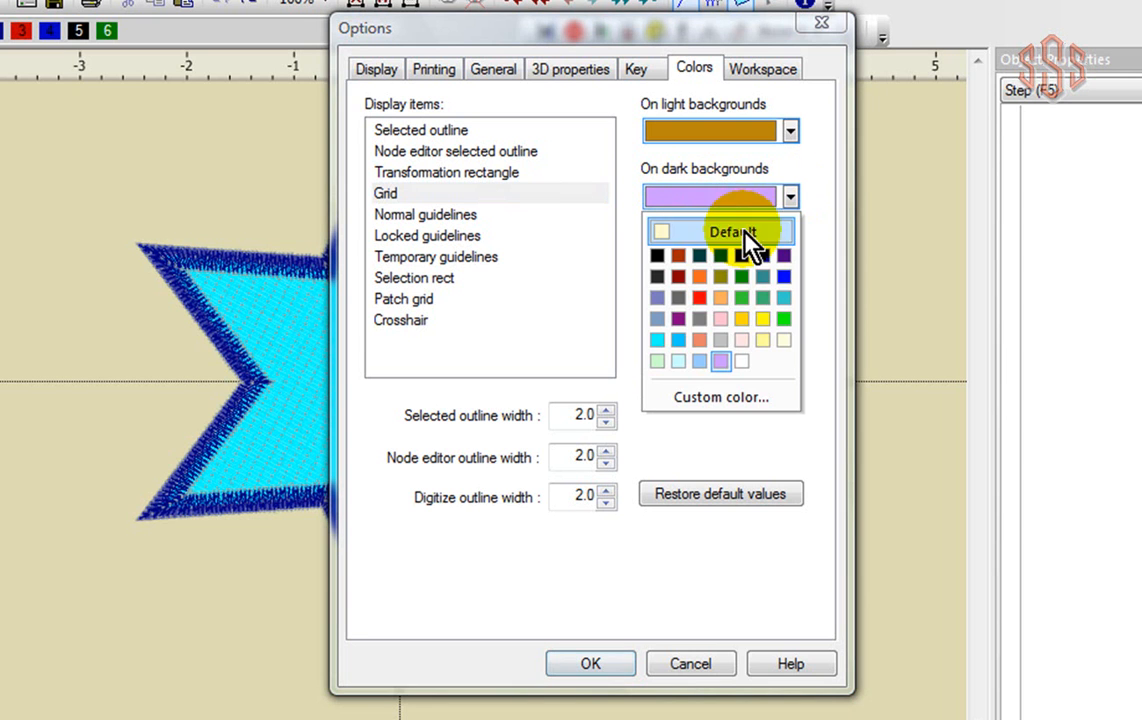
pyautogui.click(700, 299)
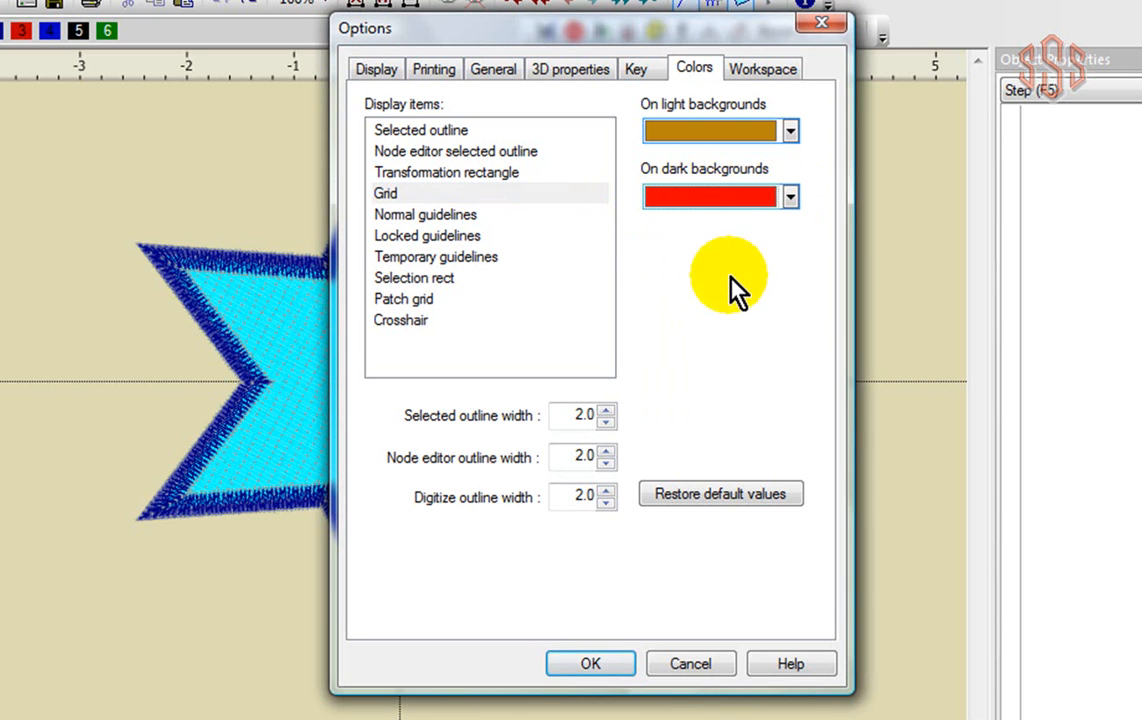
# - Review the Normal guidelines and Crosshair colors and the workspace visibility items, and apply the options
pyautogui.click(435, 216)
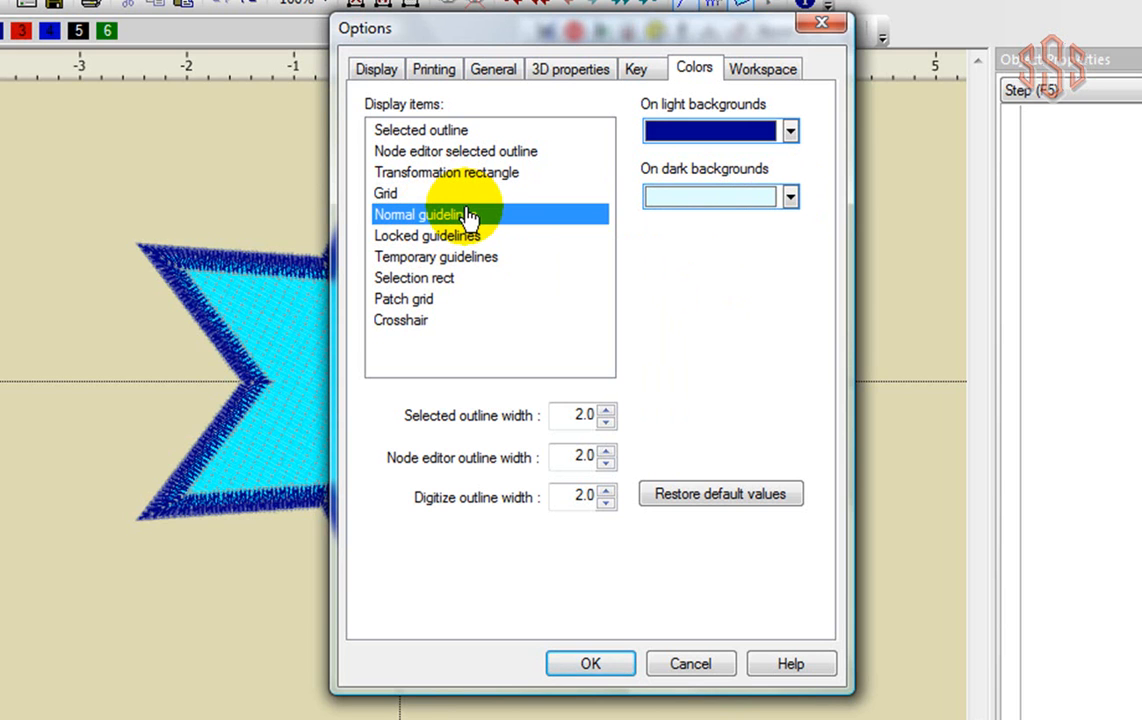
pyautogui.click(407, 324)
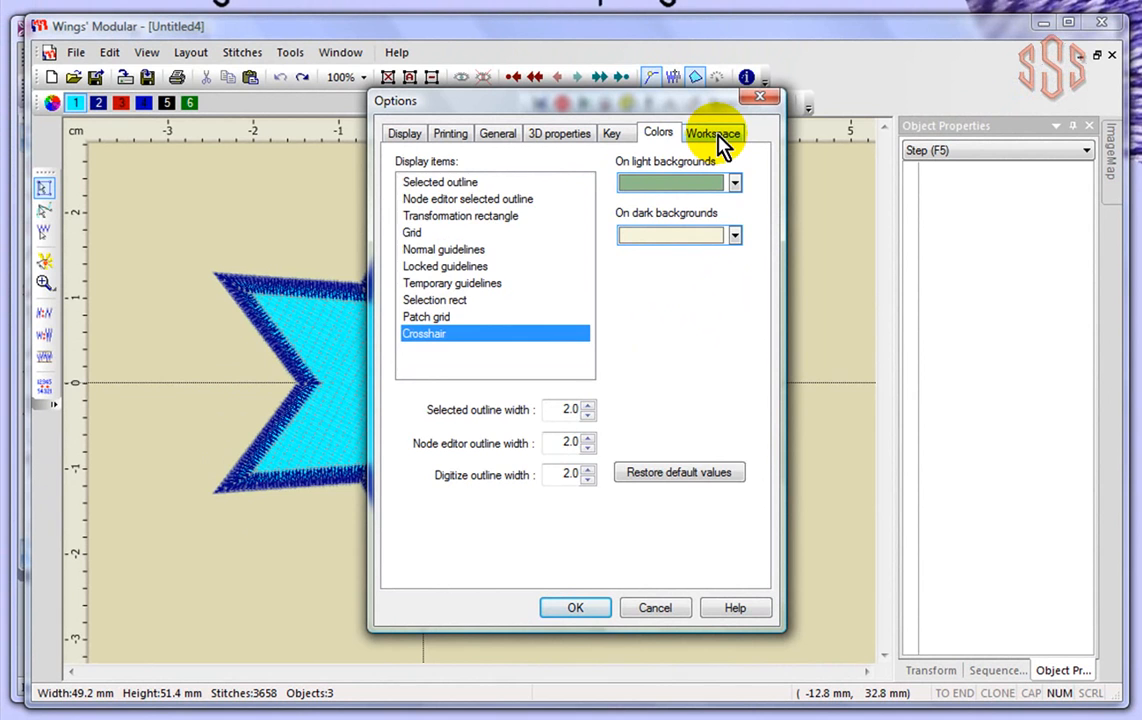
pyautogui.click(724, 142)
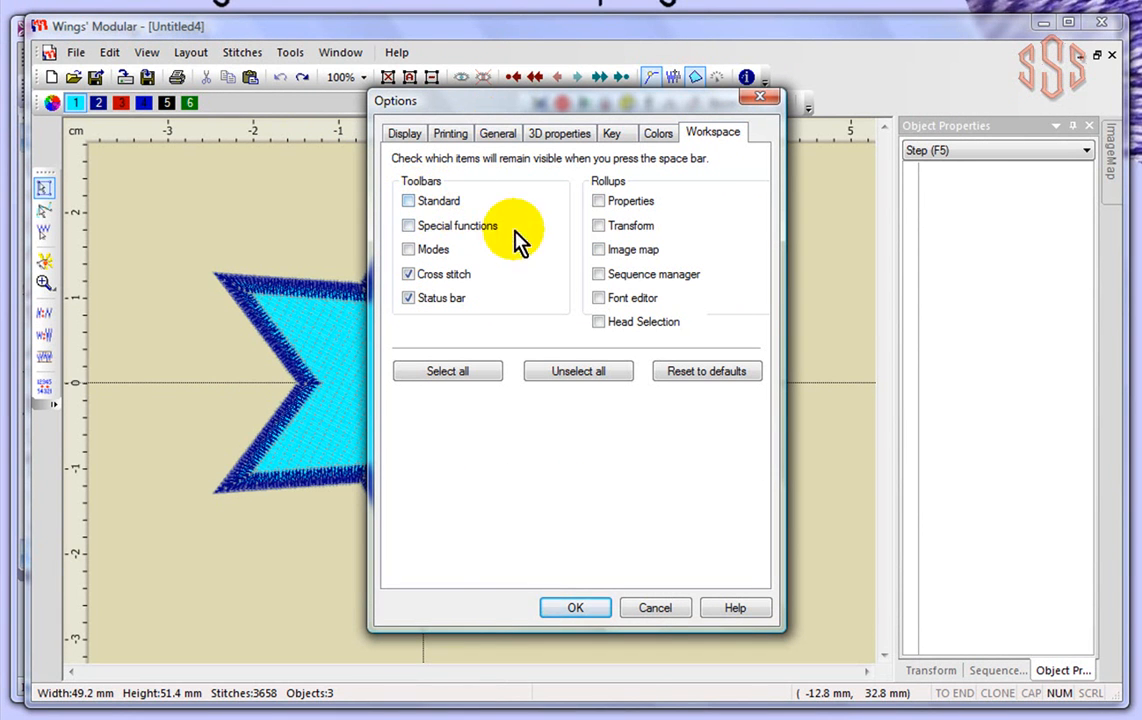
pyautogui.click(587, 611)
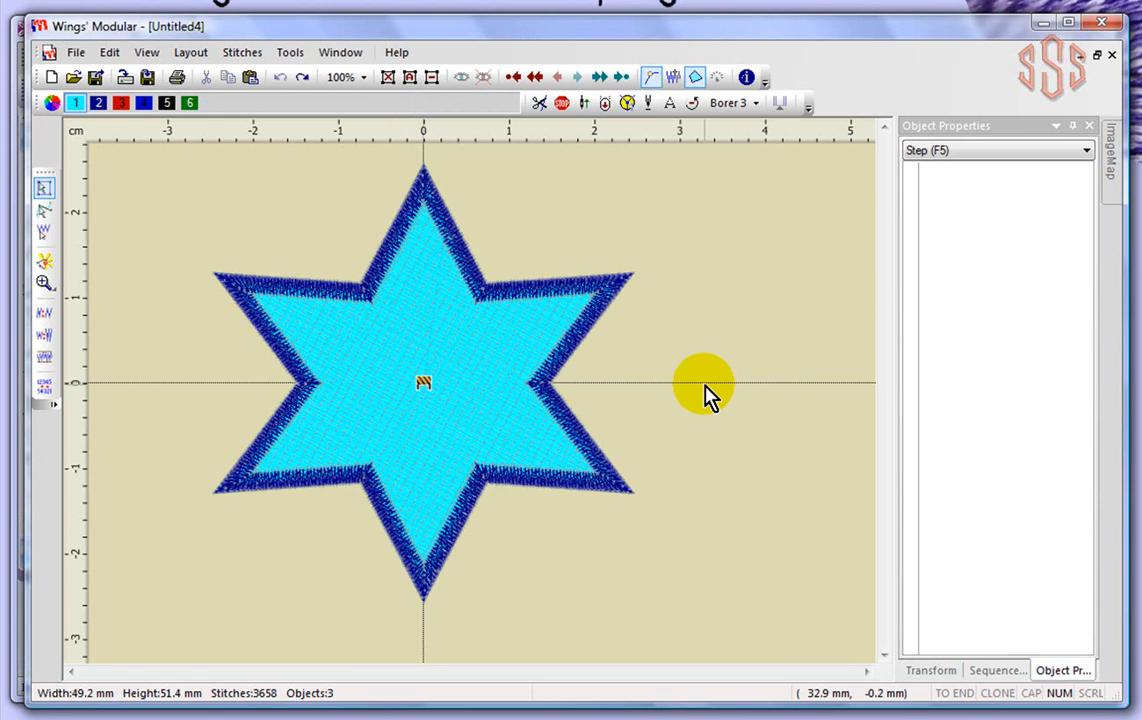
# - Switch to the reduced workspace without toolbars and rollups to inspect it, and restore the full workspace
pyautogui.press('Tab')
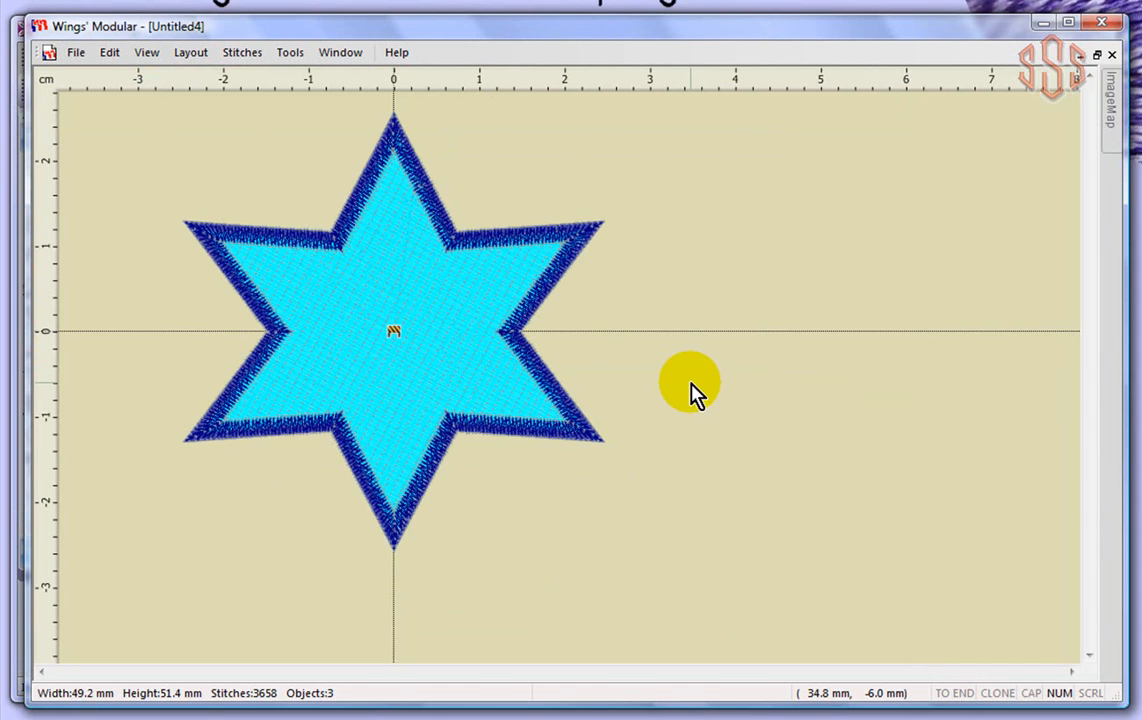
pyautogui.moveTo(1107, 122)
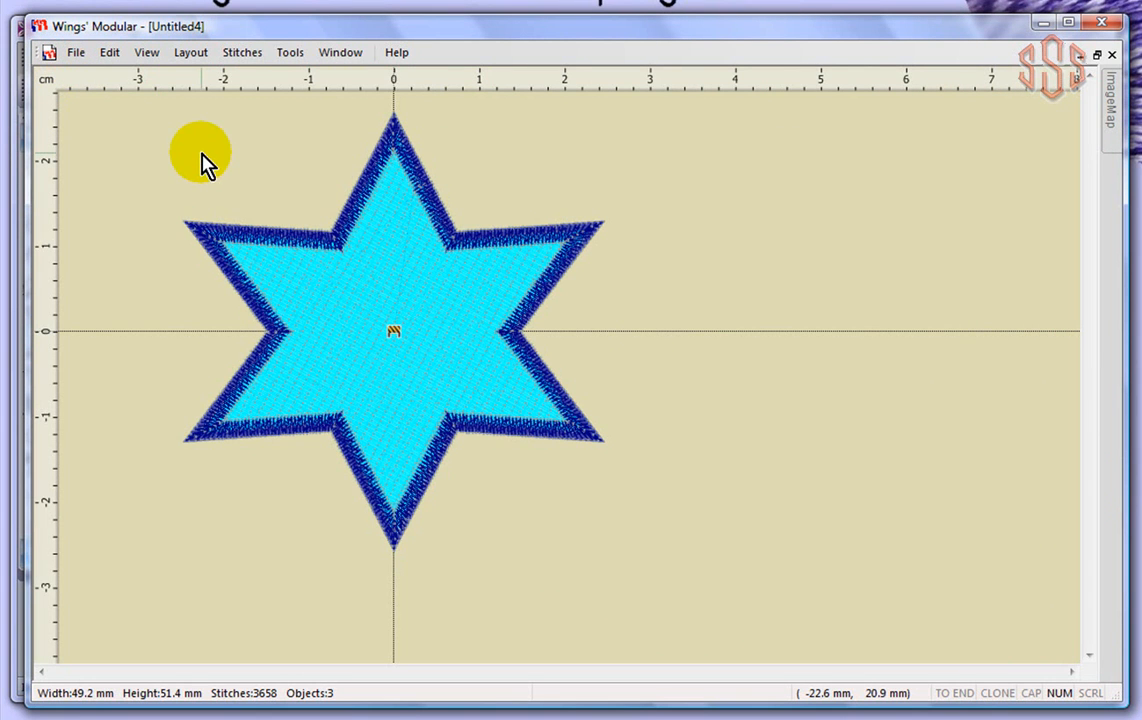
pyautogui.press('Tab')
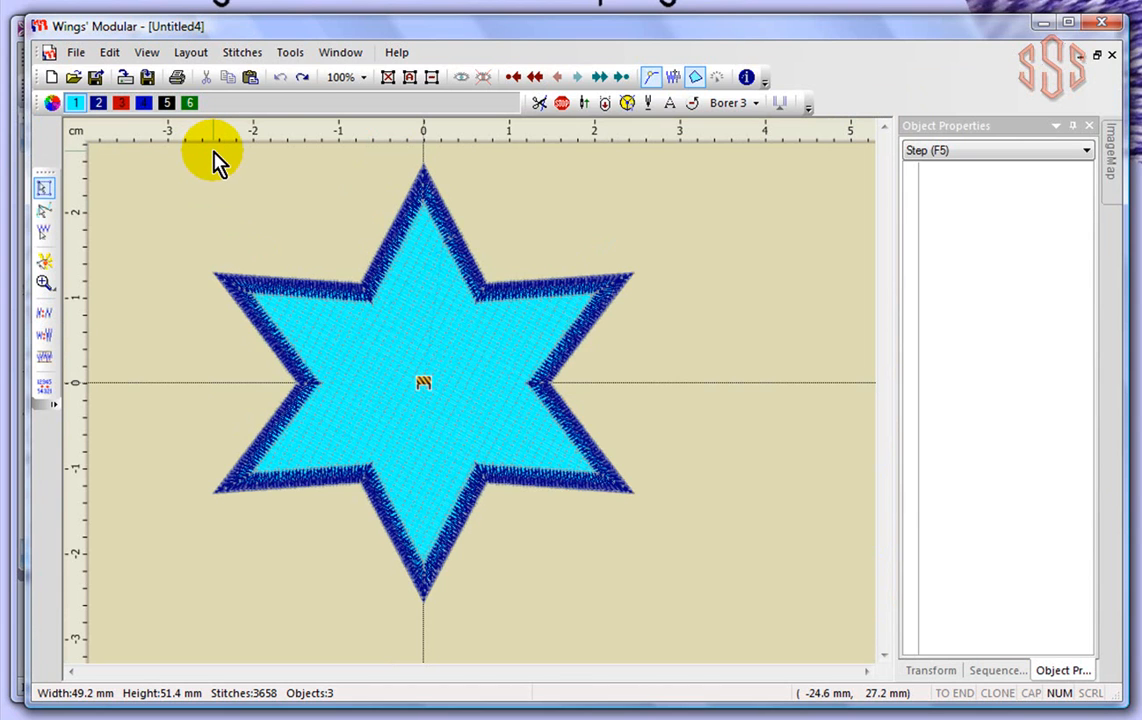
# - Set the Standard toolbar to remain visible in the reduced workspace and switch to that view to check it
pyautogui.click(291, 54)
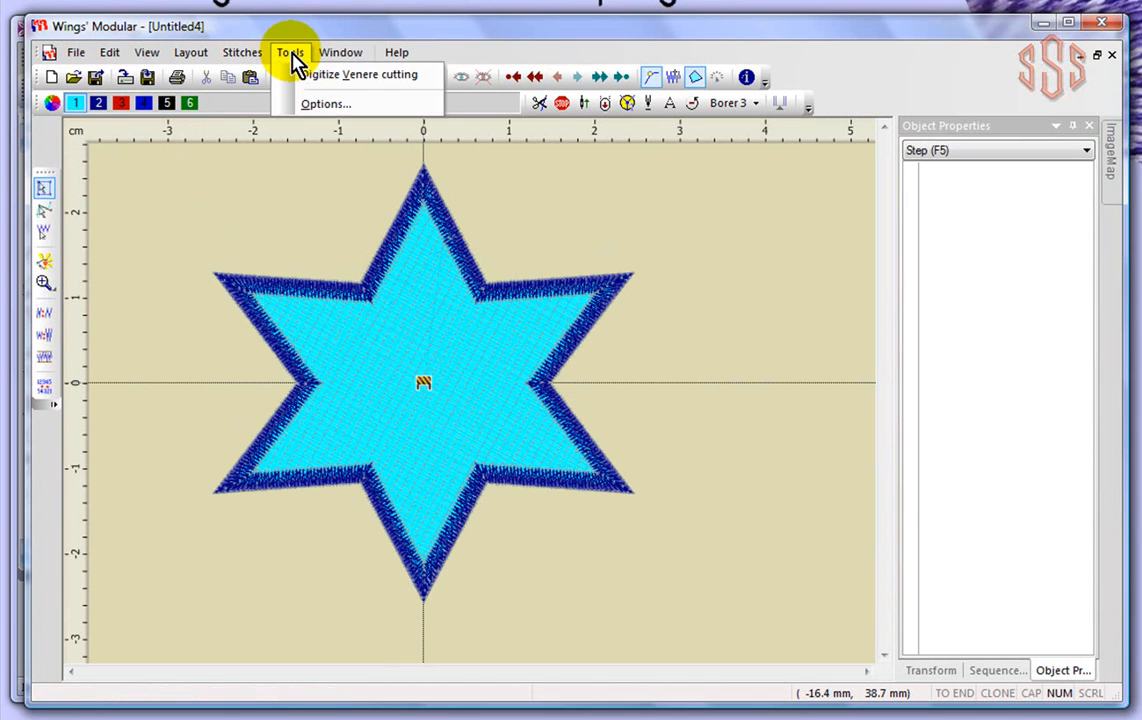
pyautogui.click(314, 108)
pyautogui.click(713, 134)
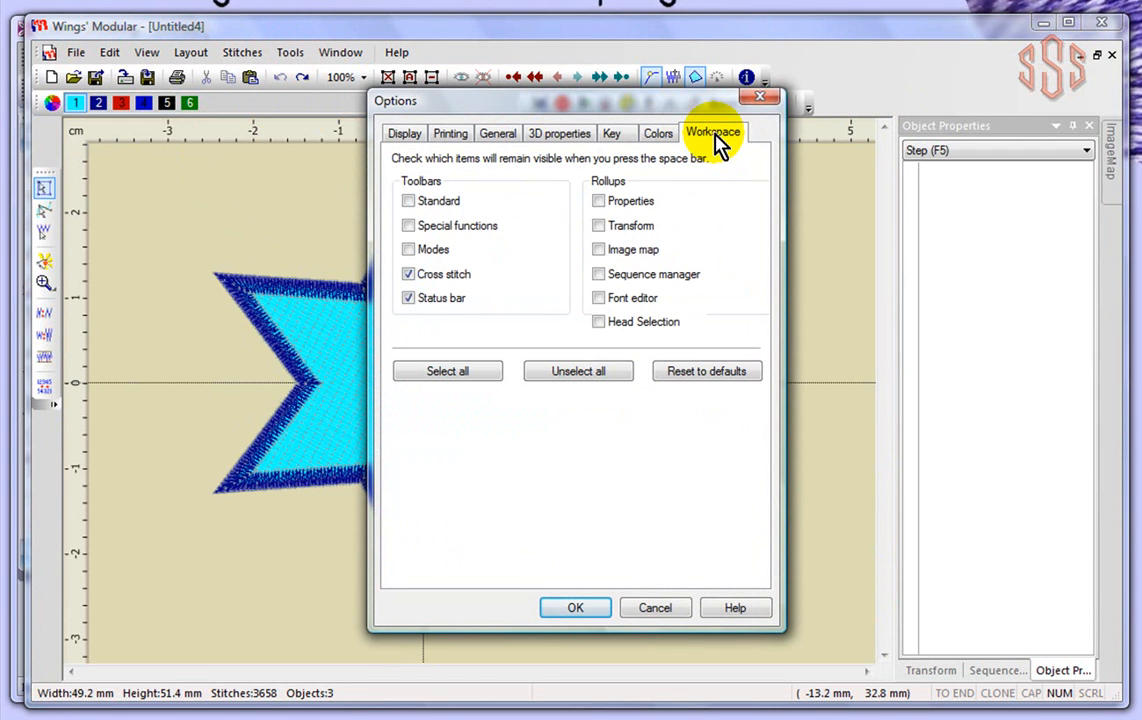
pyautogui.click(409, 202)
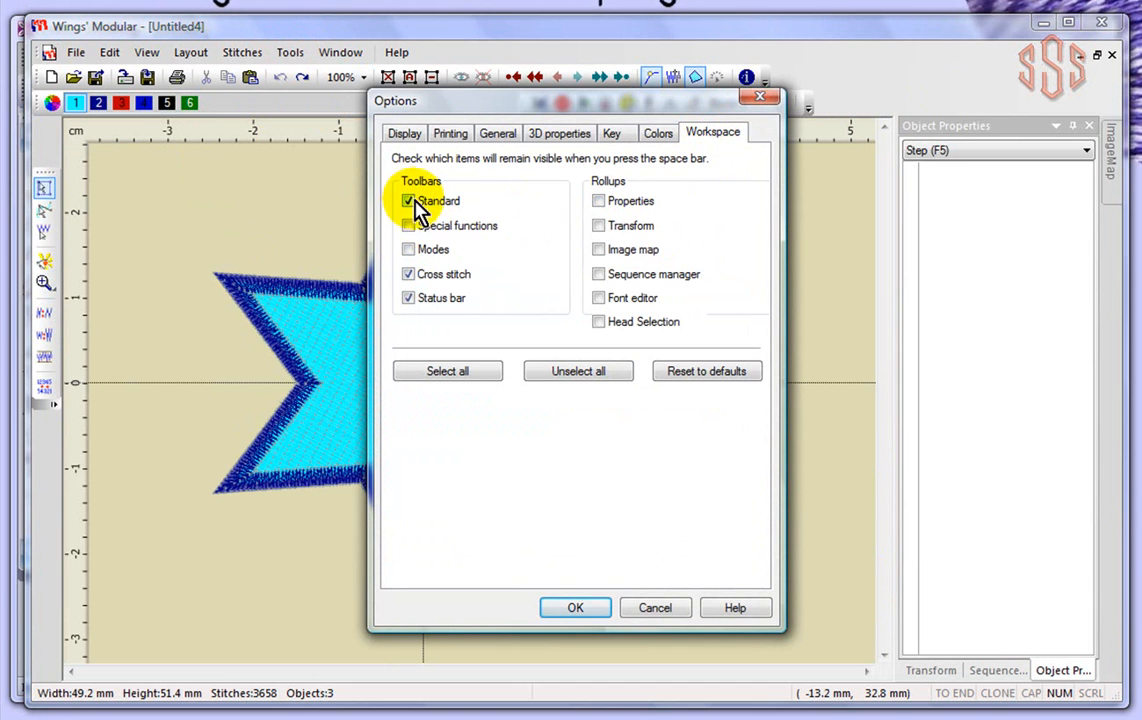
pyautogui.click(579, 608)
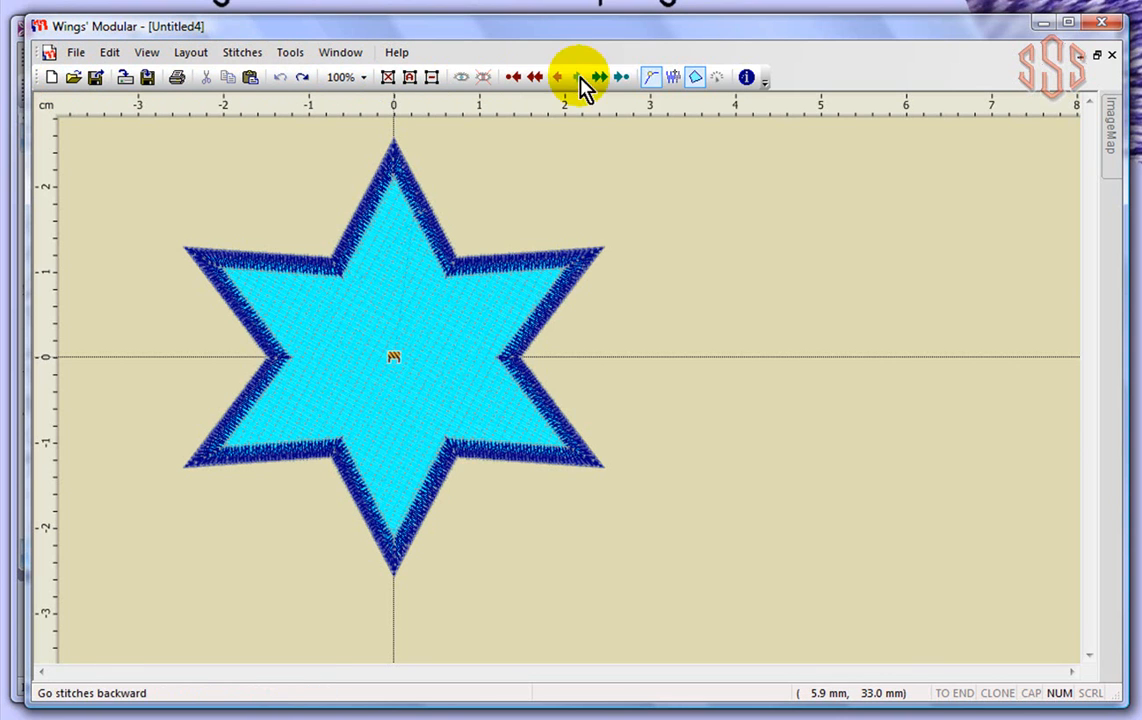
pyautogui.click(652, 79)
# - Reopen the workspace visibility options
pyautogui.click(292, 54)
pyautogui.click(316, 103)
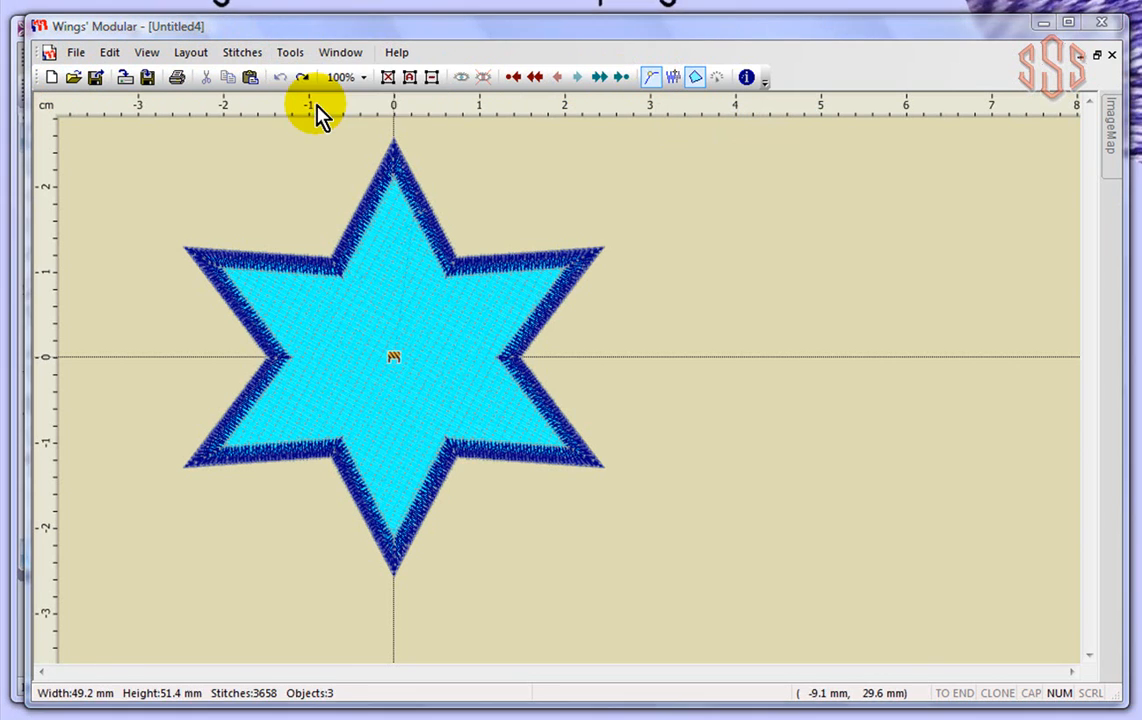
pyautogui.click(713, 140)
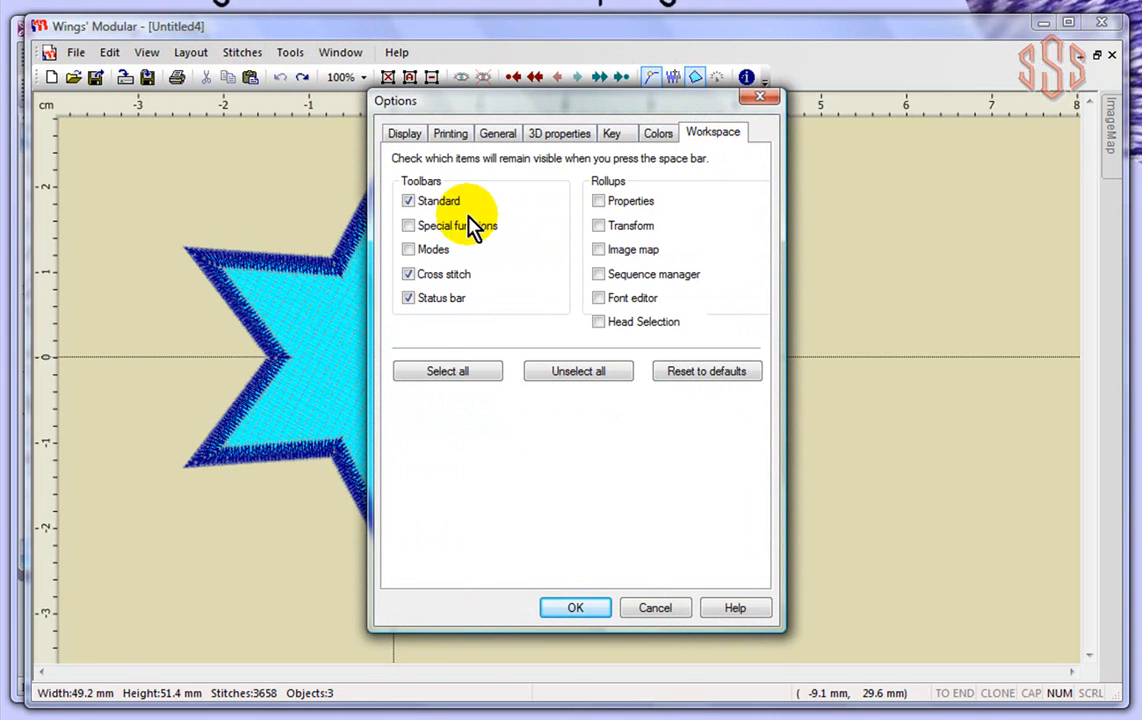